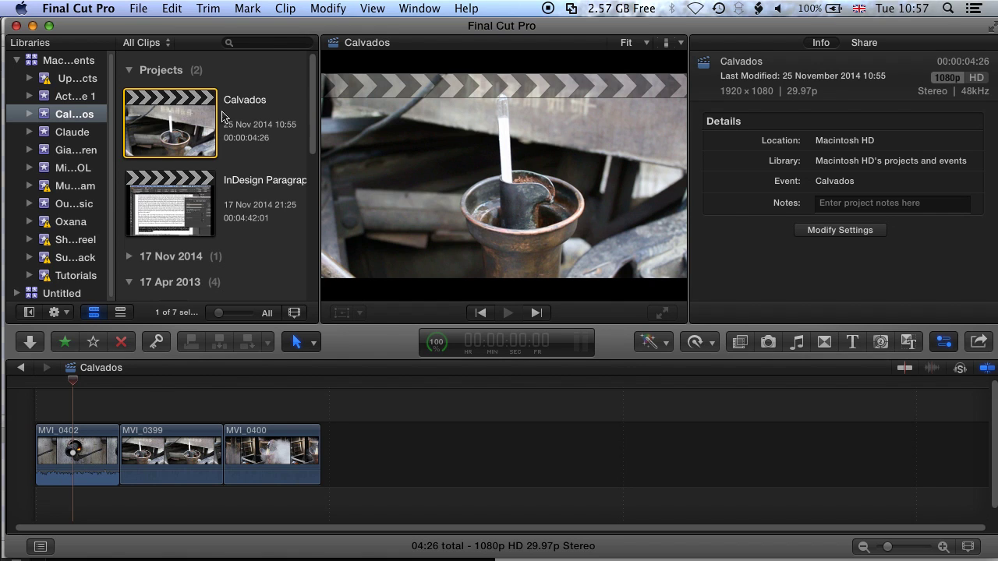
- Preview the MVI_0400 clip, then open the Calvados project's properties and settings
drag(68, 385, 226, 399)
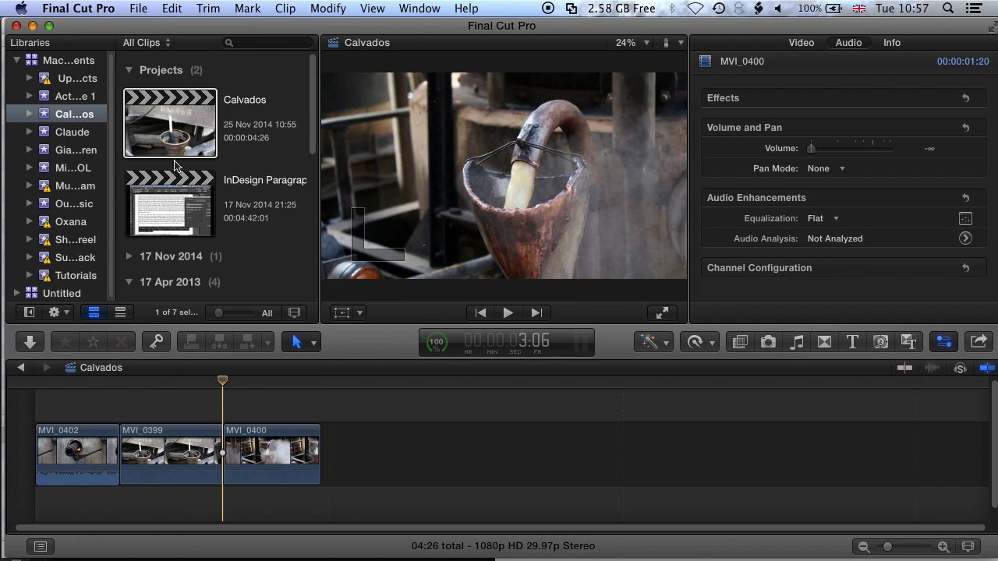
click(169, 137)
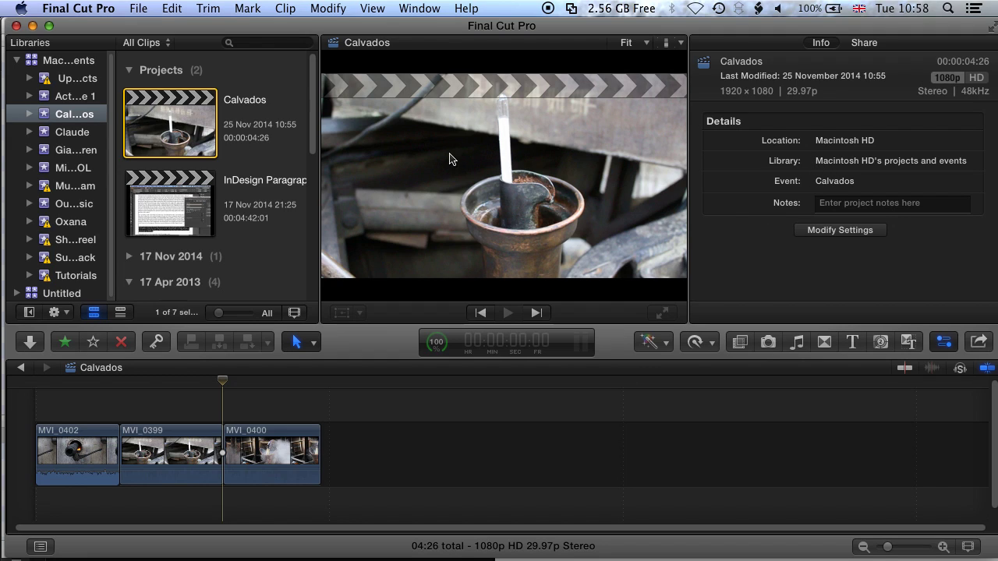
click(840, 230)
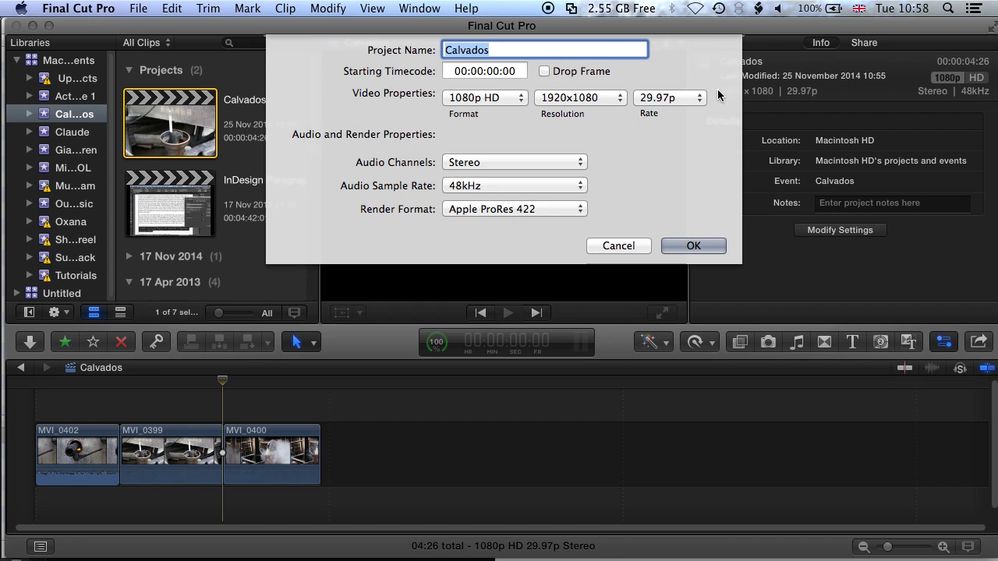
- Set Format to NTSC SD, Resolution 720x480 DV and Rate 29.97i, then apply
click(486, 97)
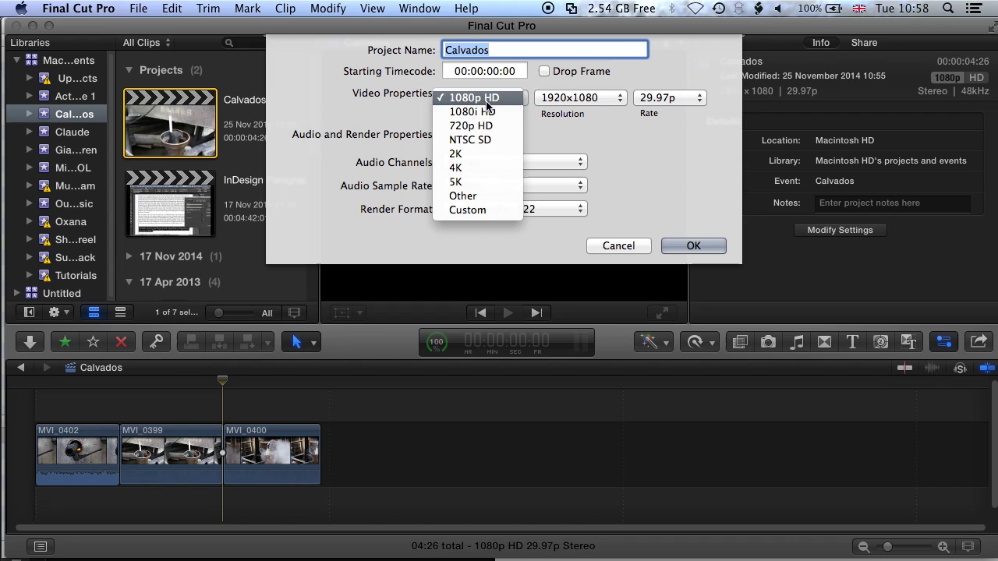
click(481, 141)
click(580, 99)
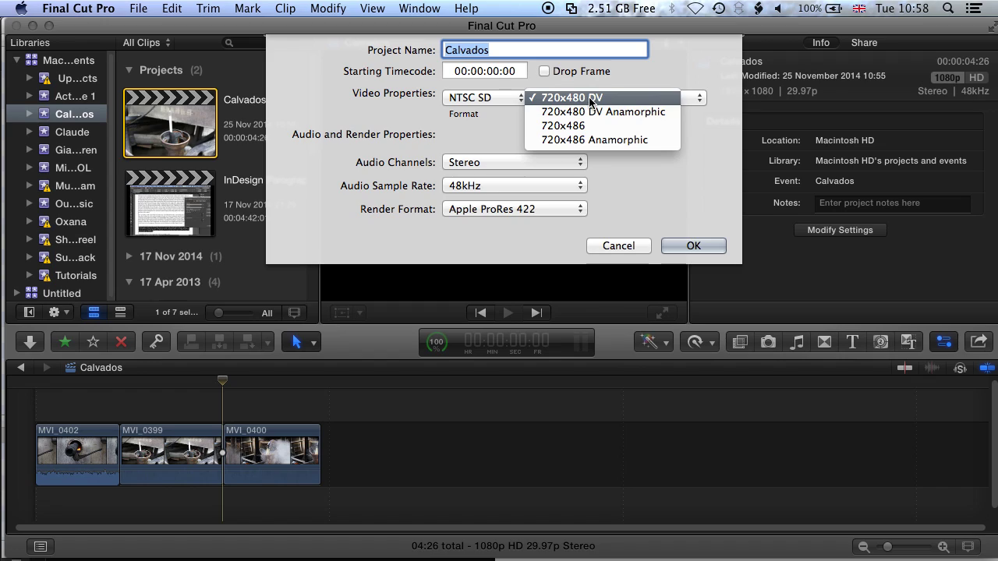
click(592, 98)
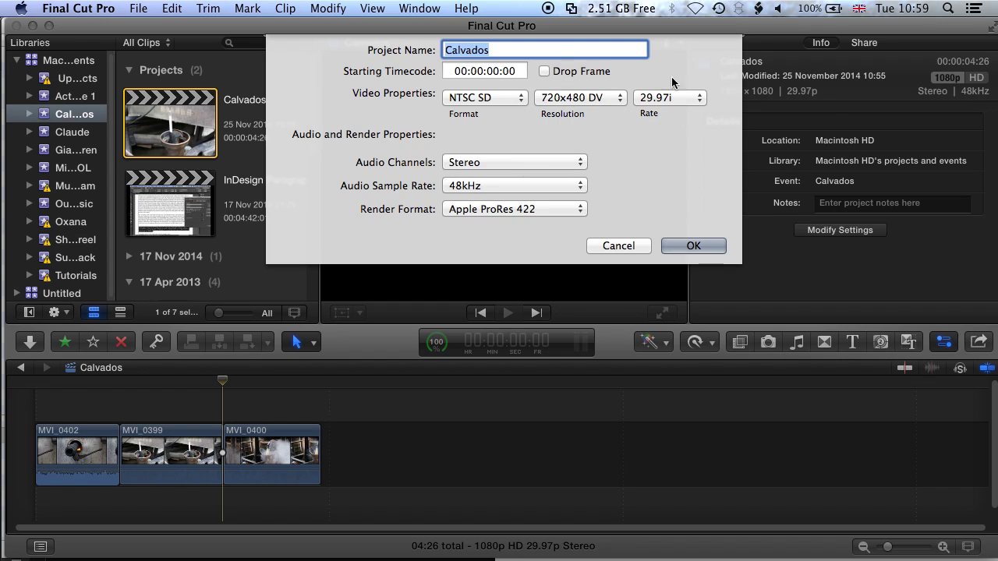
click(659, 101)
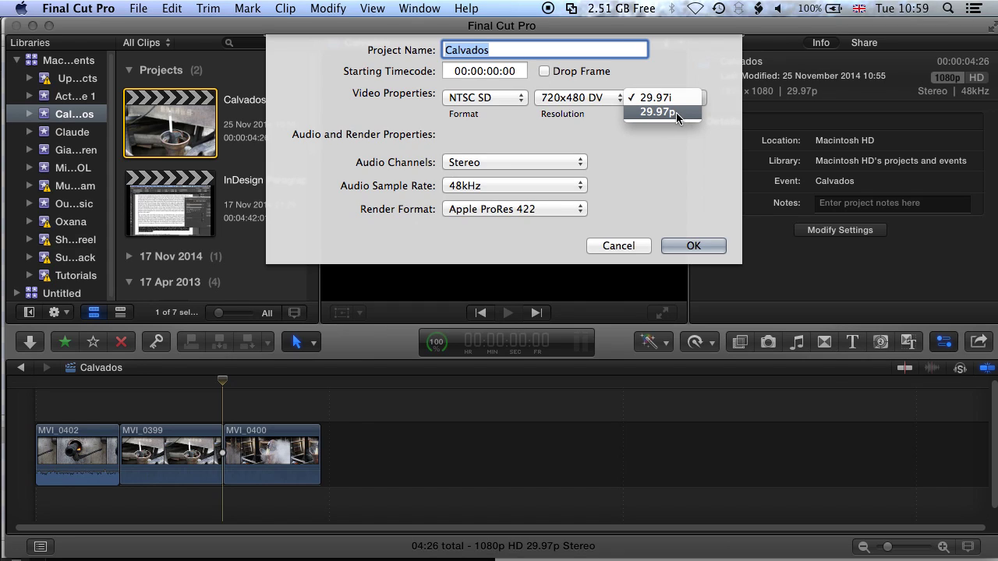
click(690, 104)
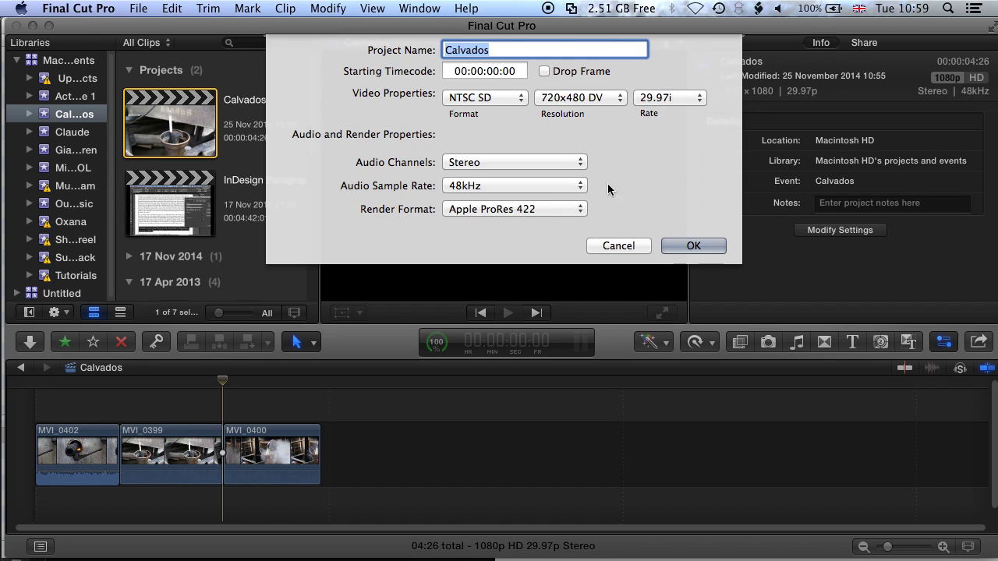
click(693, 246)
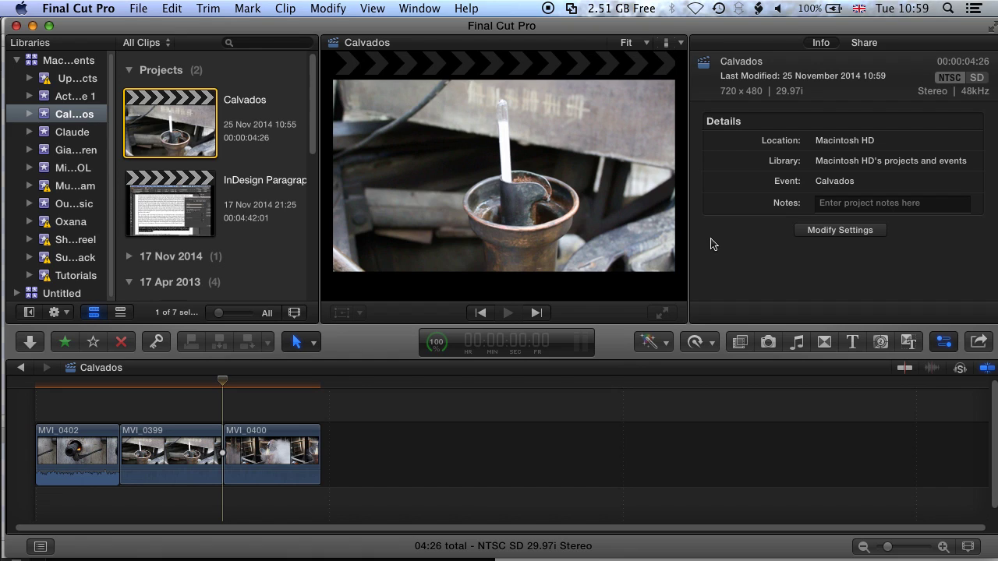
drag(178, 387, 125, 391)
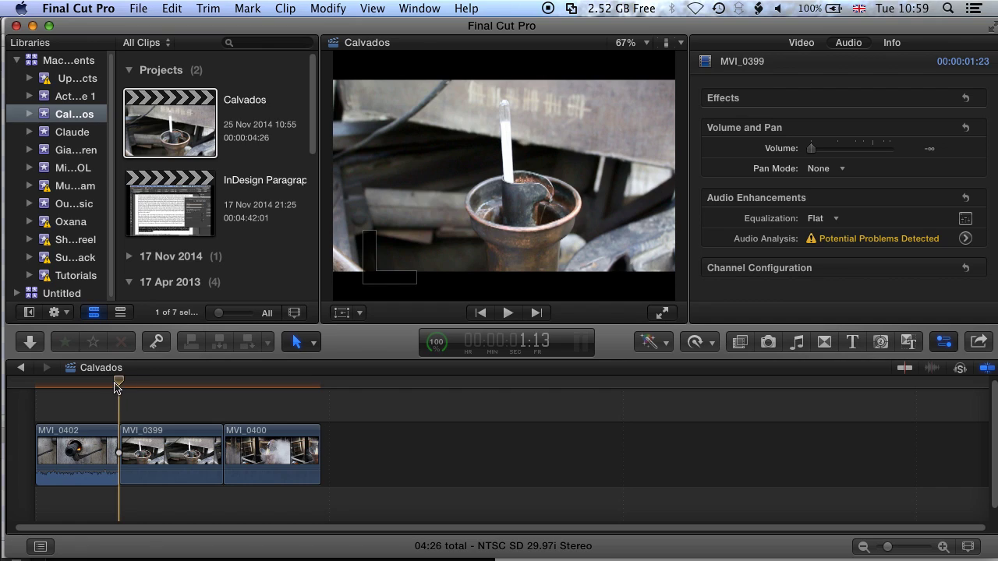
drag(101, 382, 81, 384)
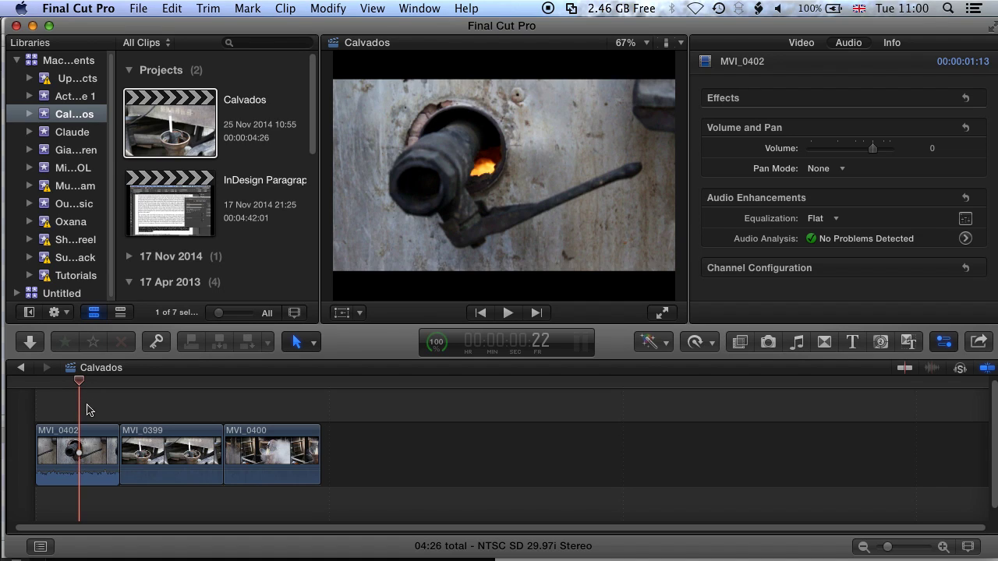
drag(79, 382, 181, 390)
- Select MVI_0402 and turn on the viewer's Transform on-screen controls
click(77, 437)
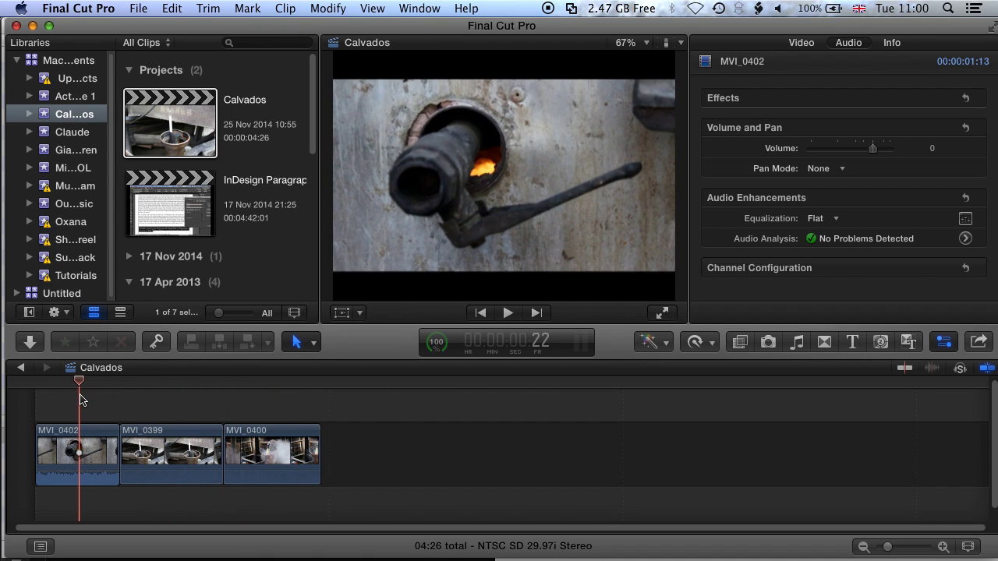
click(69, 436)
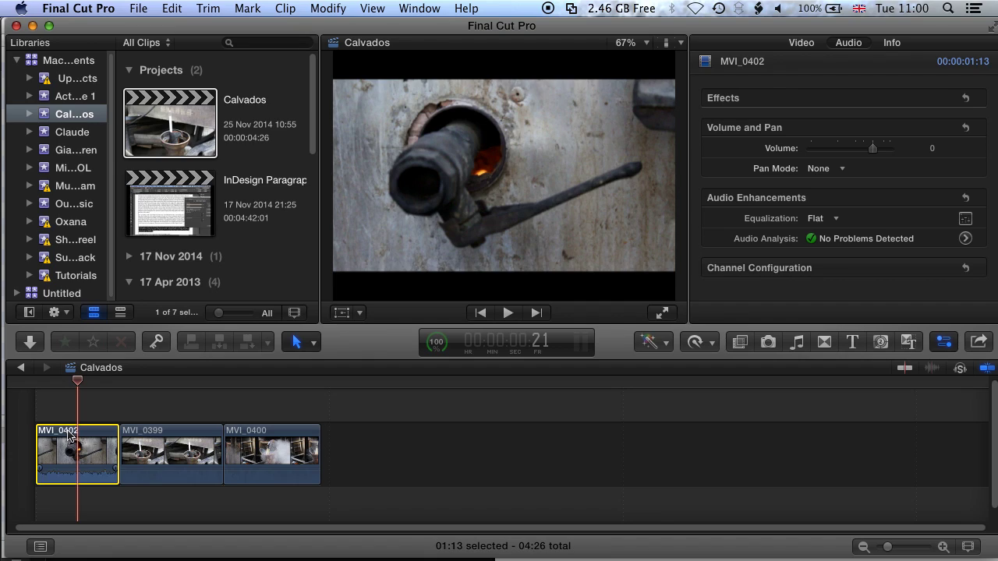
click(341, 314)
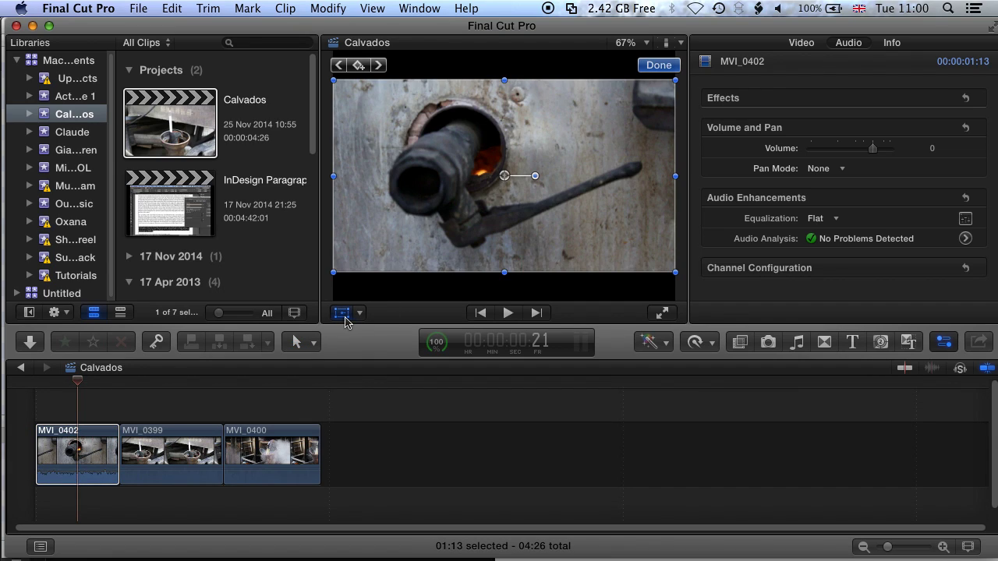
click(359, 313)
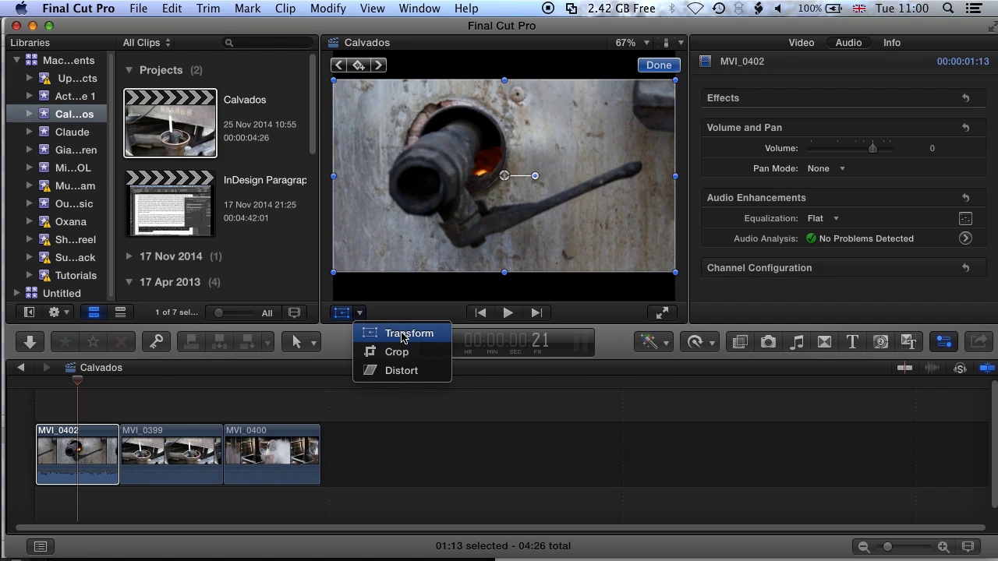
click(383, 335)
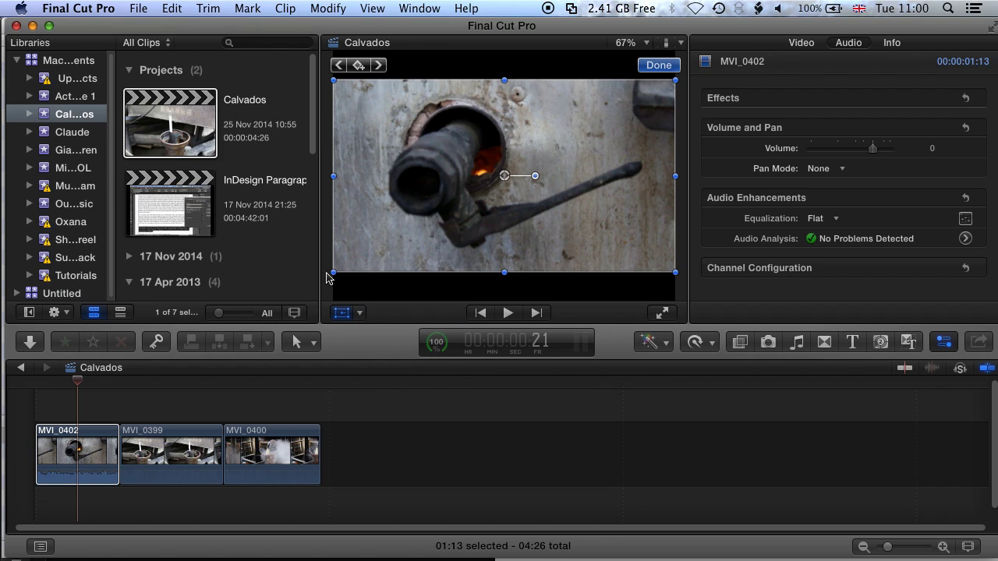
- Scale MVI_0402 to 131%, reposition it in the frame, and set viewer zoom to 50%
drag(335, 274, 289, 305)
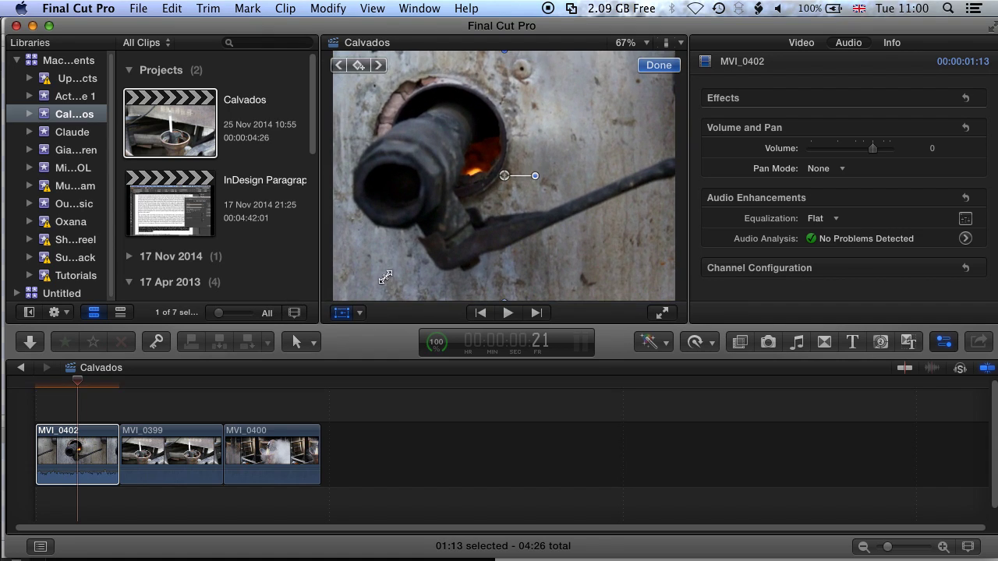
drag(394, 270, 429, 269)
click(635, 42)
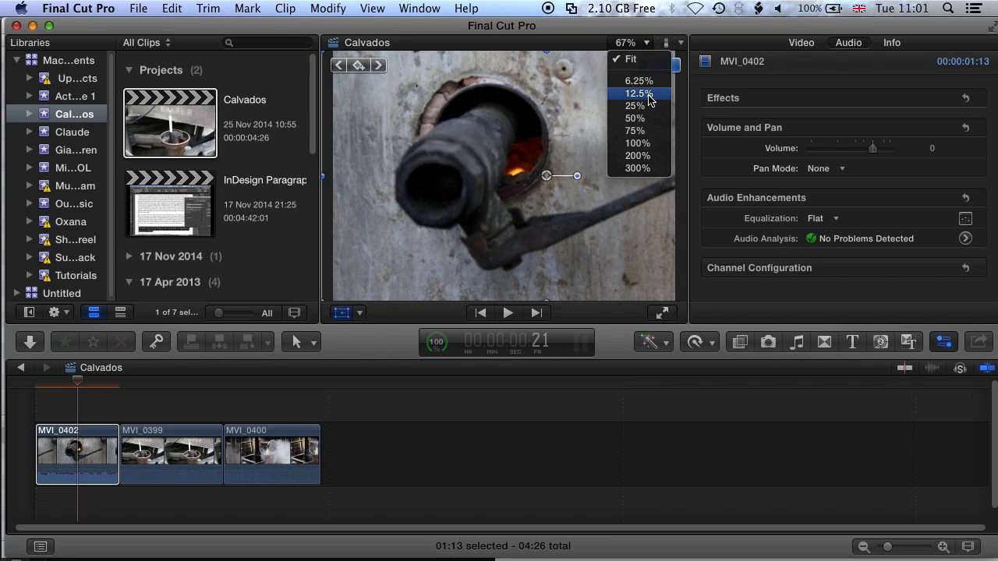
click(636, 118)
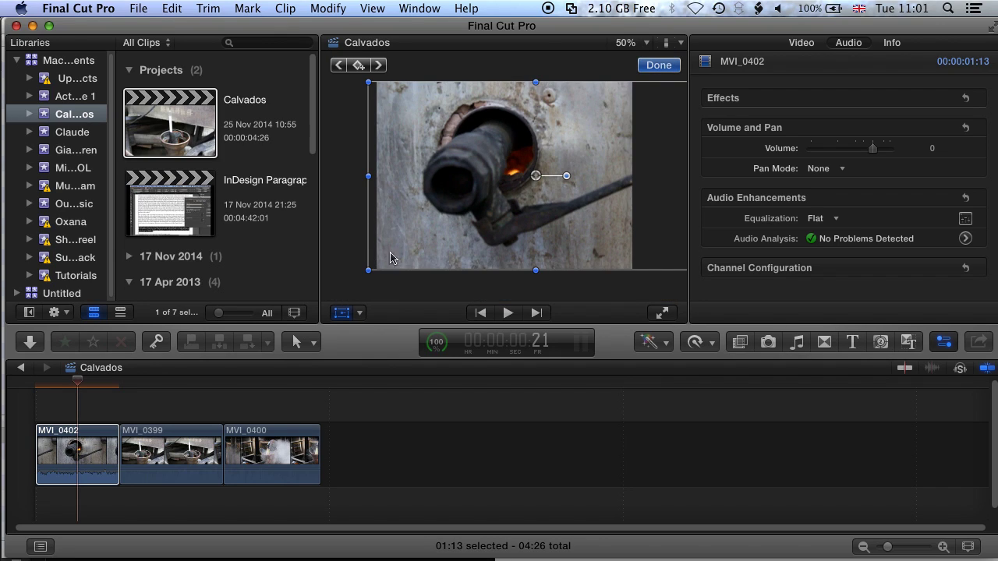
drag(369, 269, 405, 252)
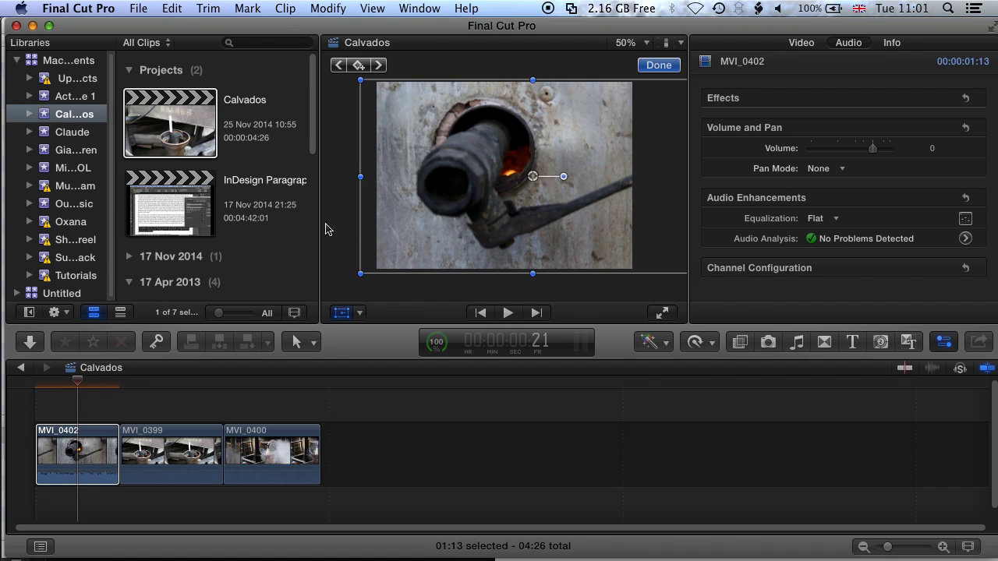
click(91, 443)
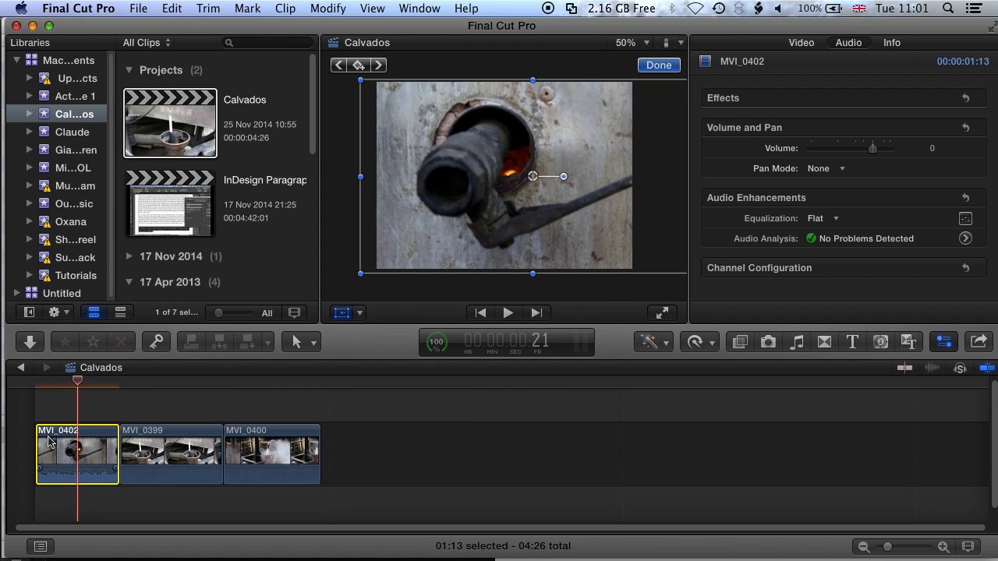
- Copy MVI_0402, then marquee-select MVI_0399 and MVI_0400 with the playhead on MVI_0399
click(172, 9)
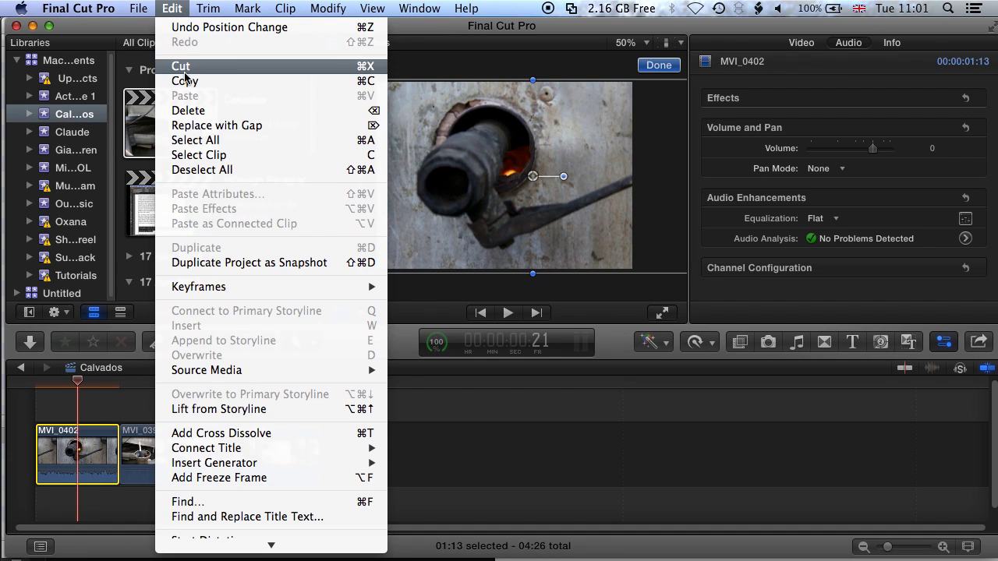
click(187, 88)
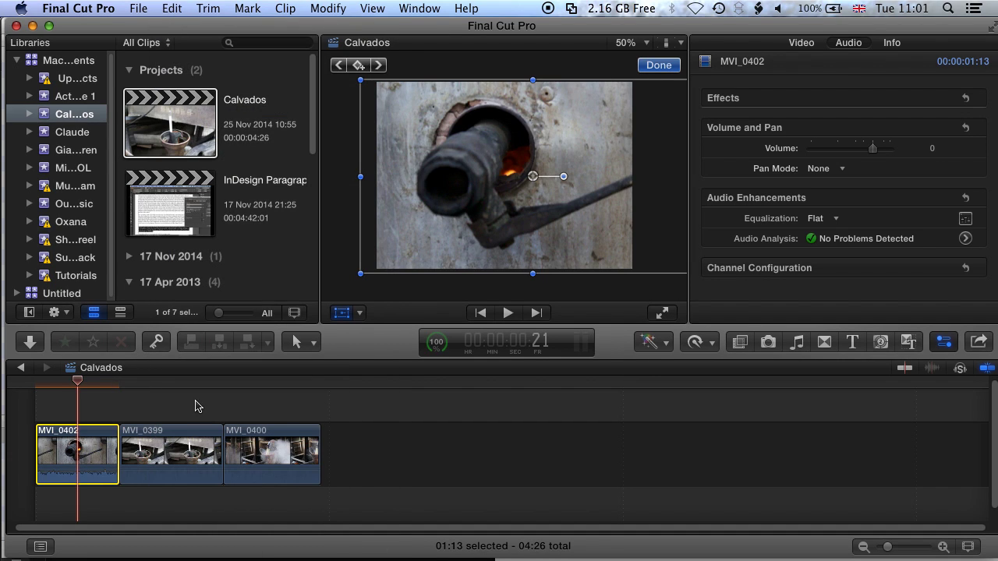
drag(173, 404, 320, 459)
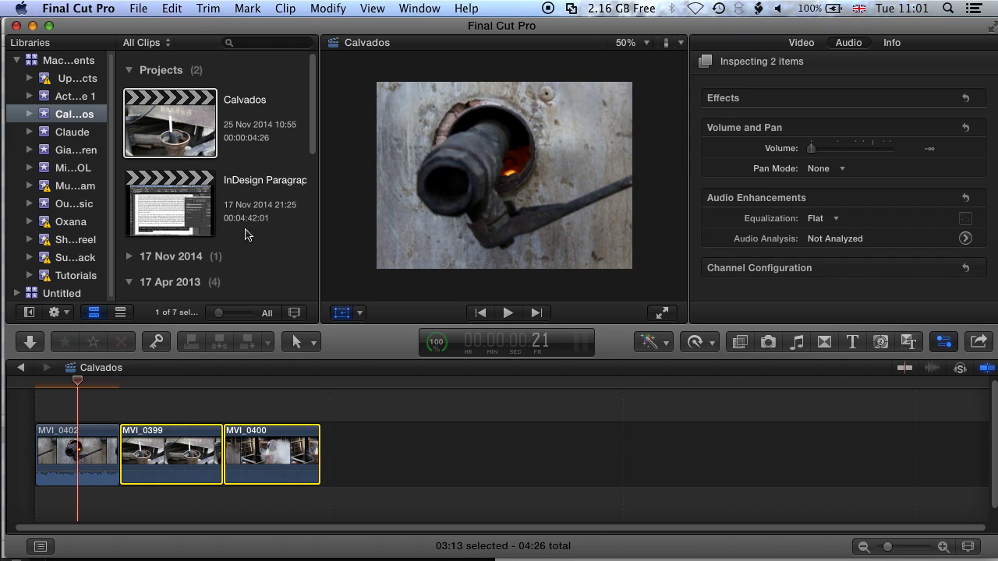
drag(133, 387, 178, 387)
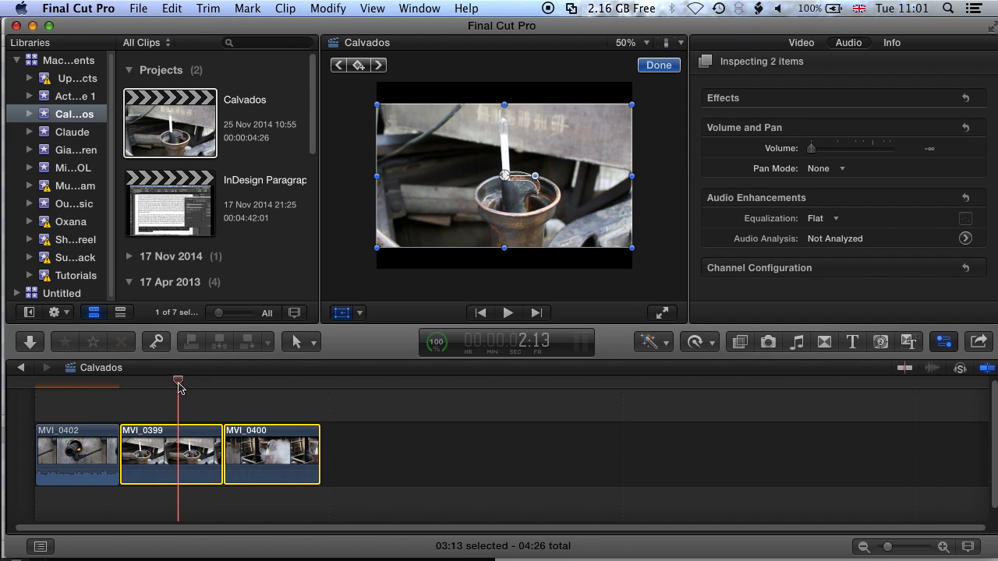
- Paste only MVI_0402's Transform attributes onto MVI_0399 and MVI_0400, then scrub to check
click(171, 8)
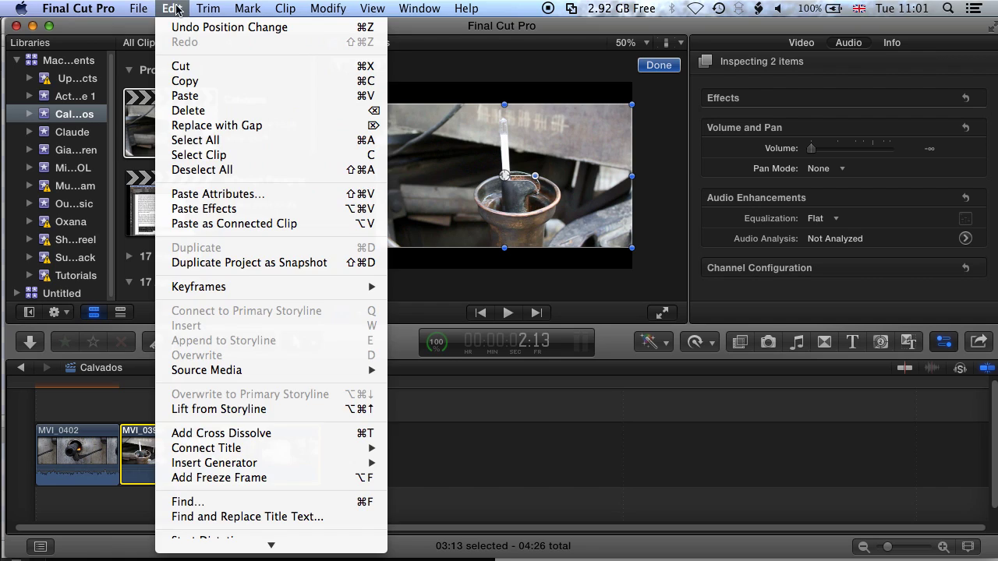
click(191, 195)
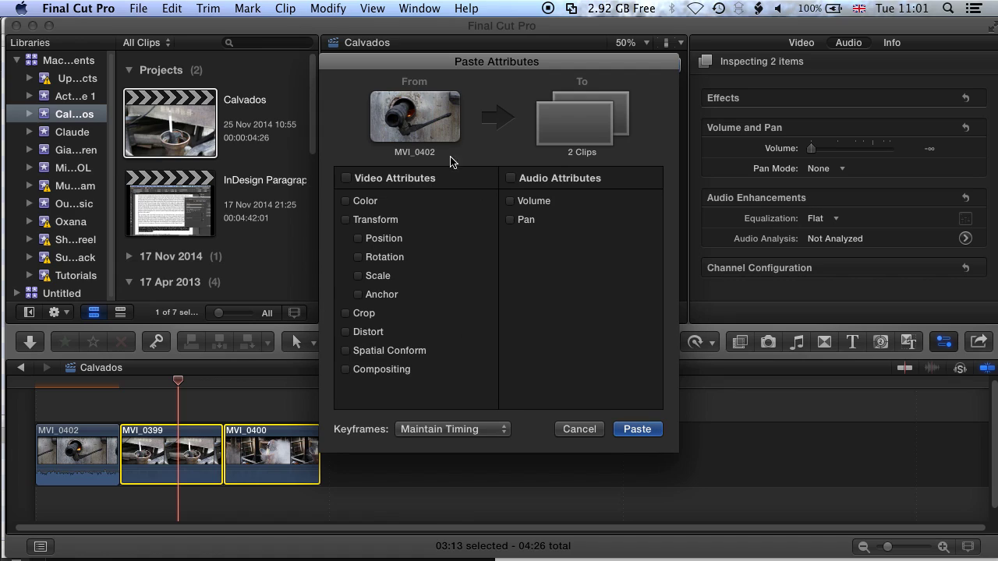
click(346, 221)
drag(486, 61, 795, 62)
click(947, 428)
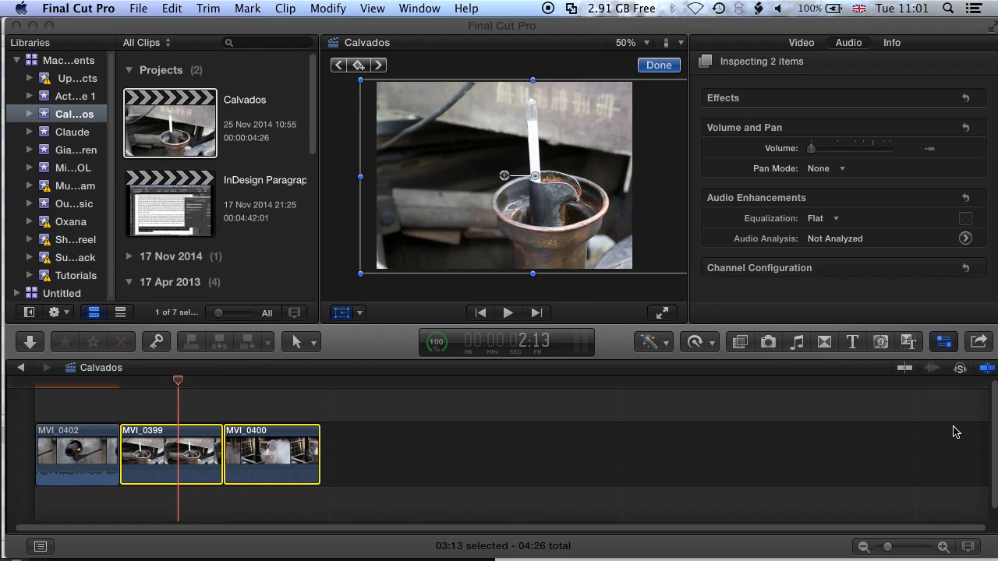
mouse_move(179, 382)
mouse_down()
mouse_move(290, 386)
mouse_move(180, 386)
mouse_up()
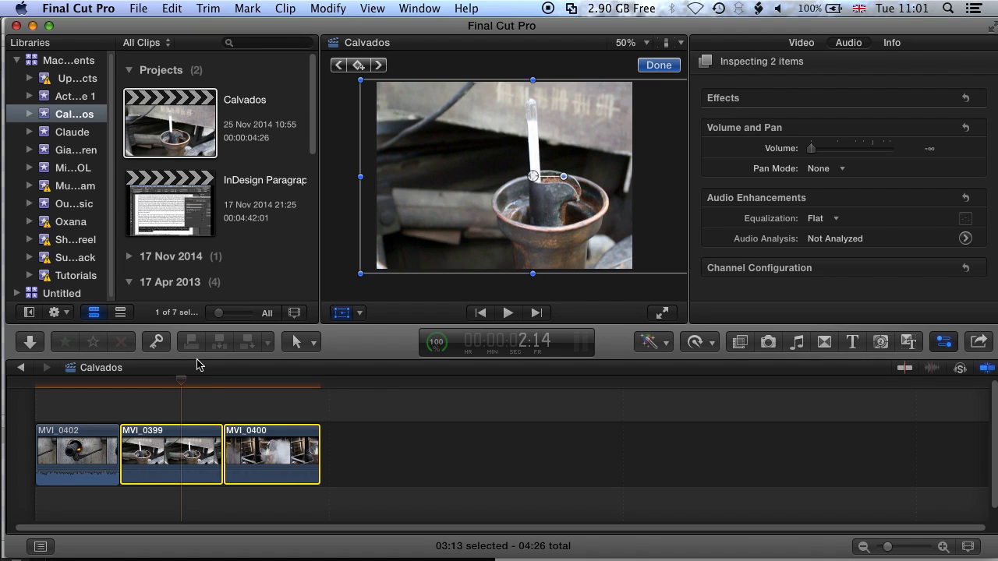
- Deselect the clips, land on MVI_0400, and press Done in the viewer
click(237, 404)
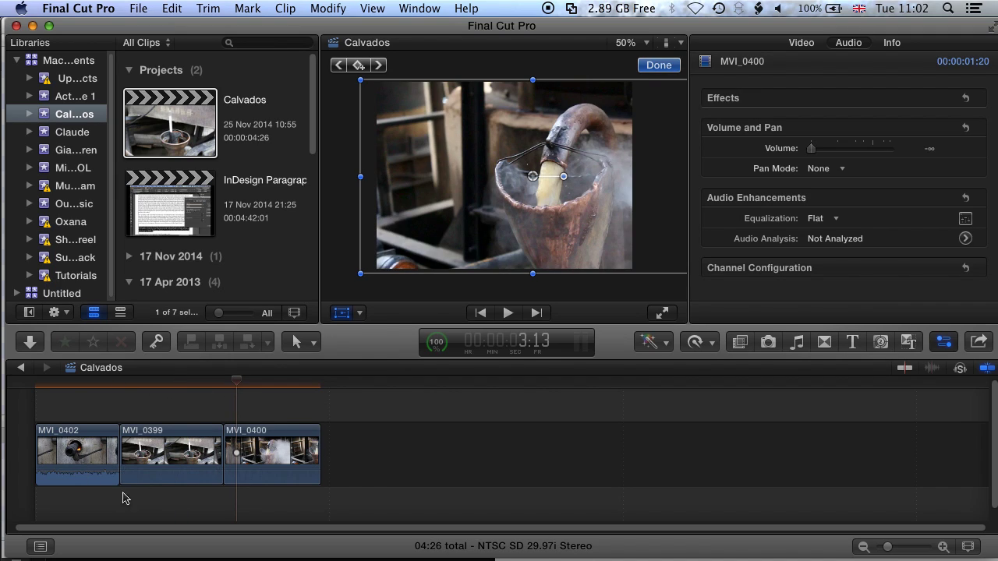
mouse_move(166, 490)
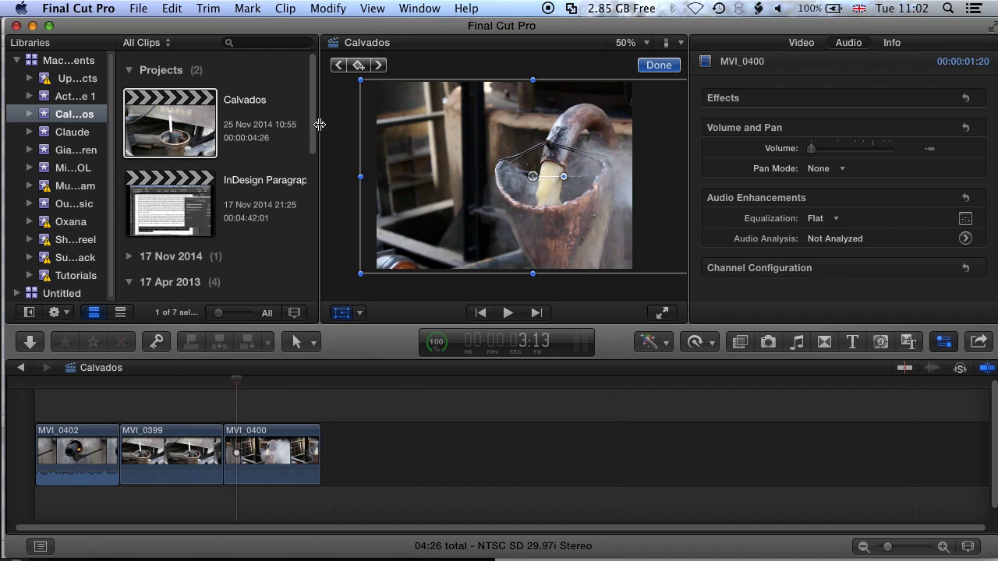
click(655, 66)
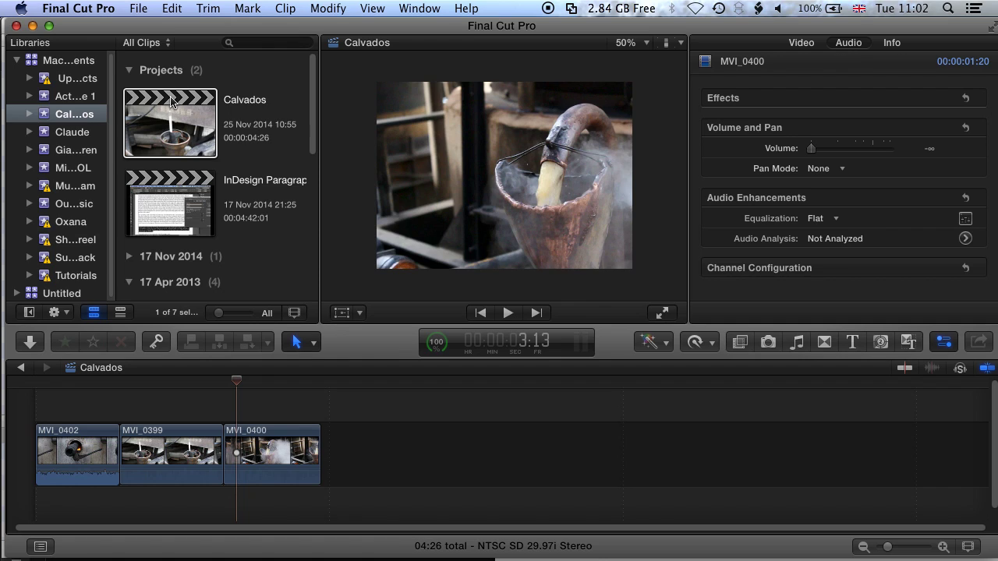
- Create a new project named '4:3 Test' and switch it to custom settings
click(141, 6)
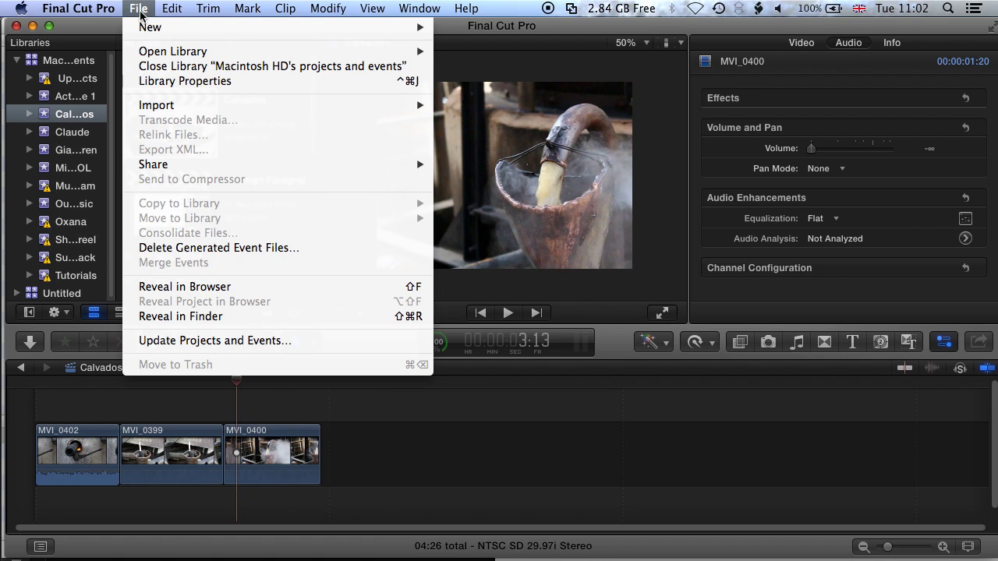
mouse_move(145, 28)
click(470, 31)
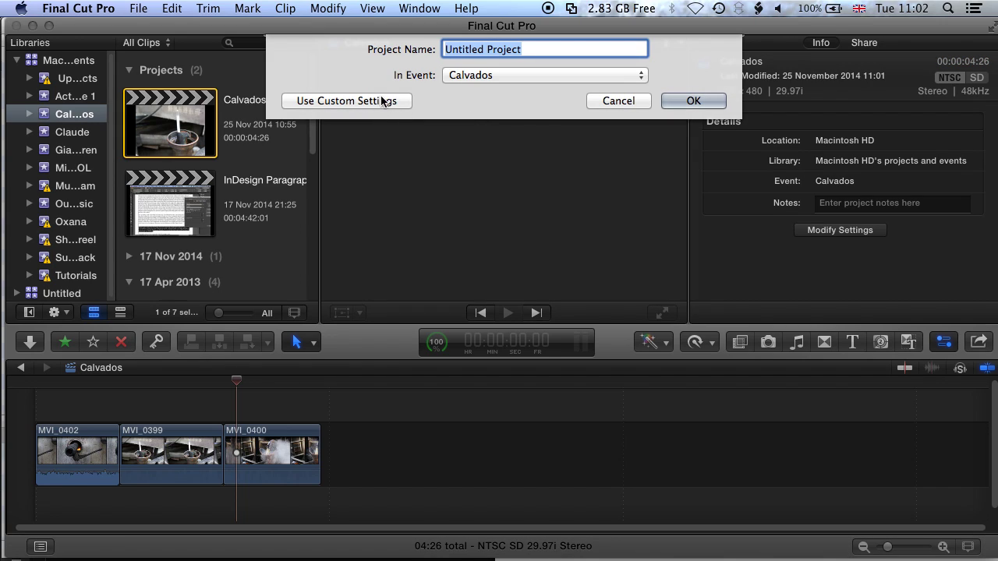
triple_click(491, 54)
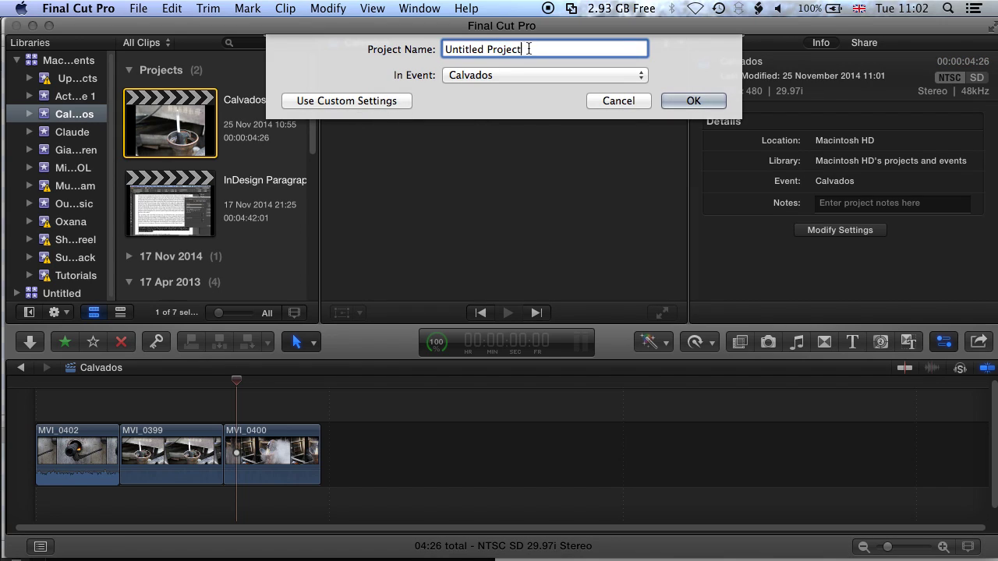
text(4:3 Test)
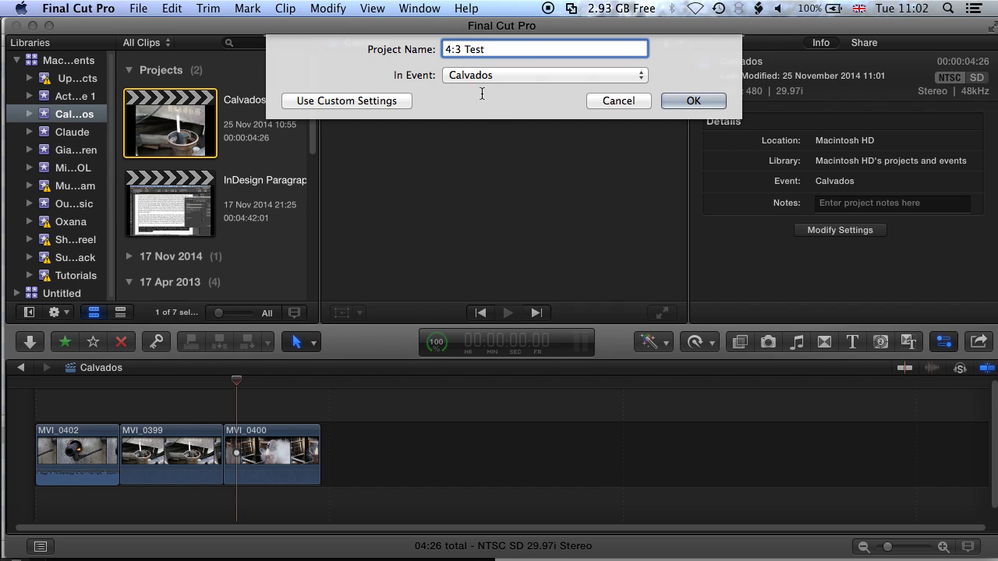
click(391, 102)
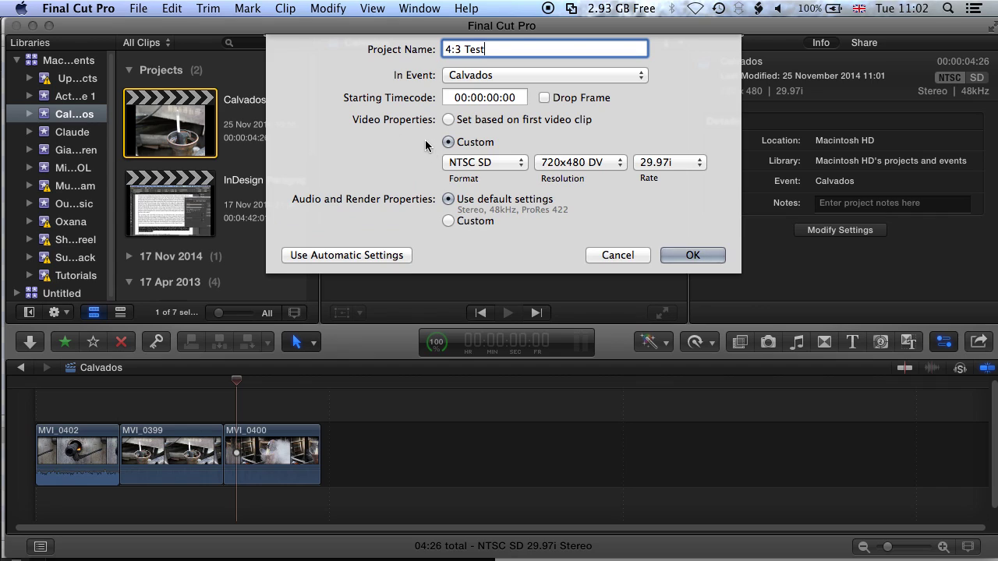
- Keep NTSC SD at 720x480 DV and change the frame rate from 29.97i to 29.97p
click(485, 165)
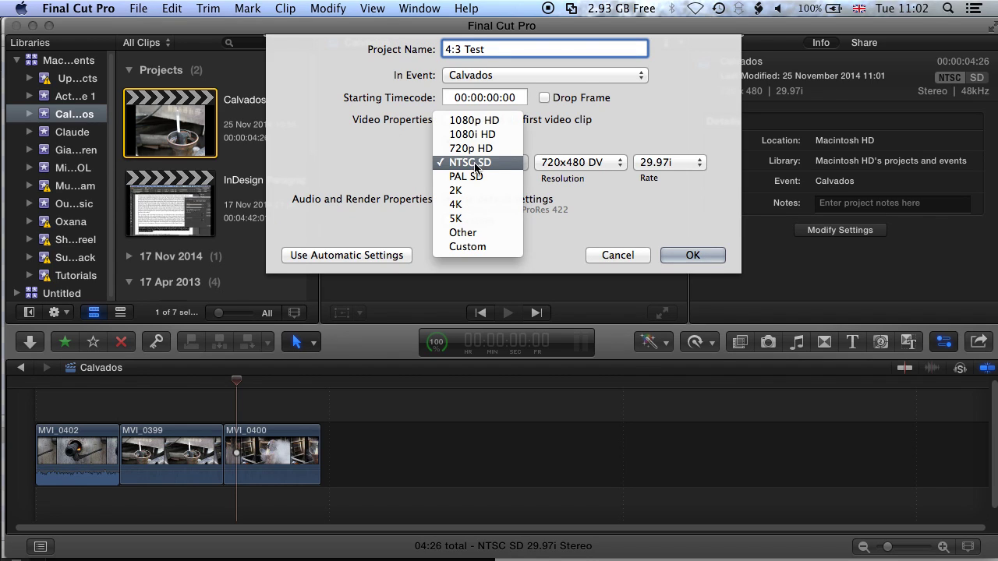
click(382, 176)
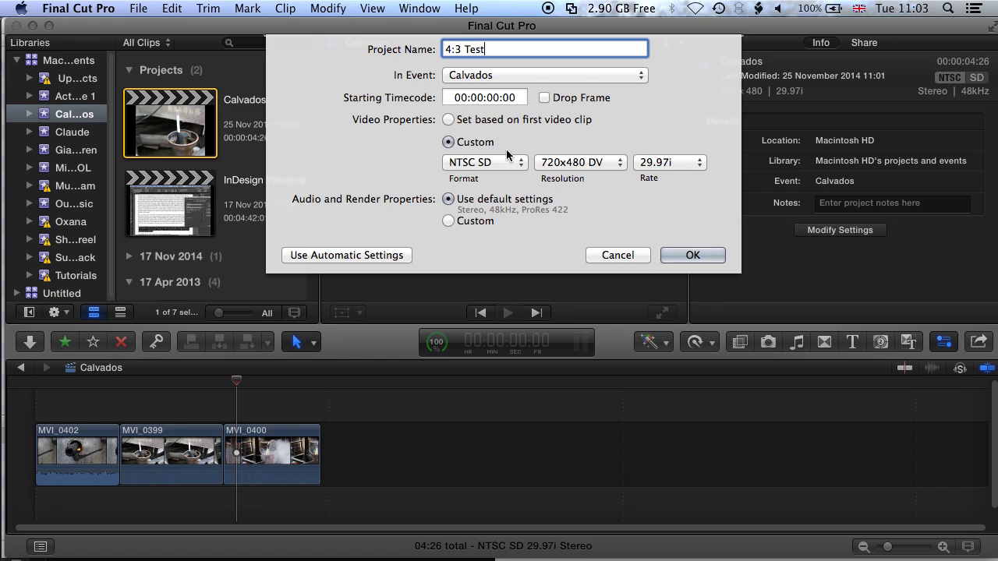
click(474, 163)
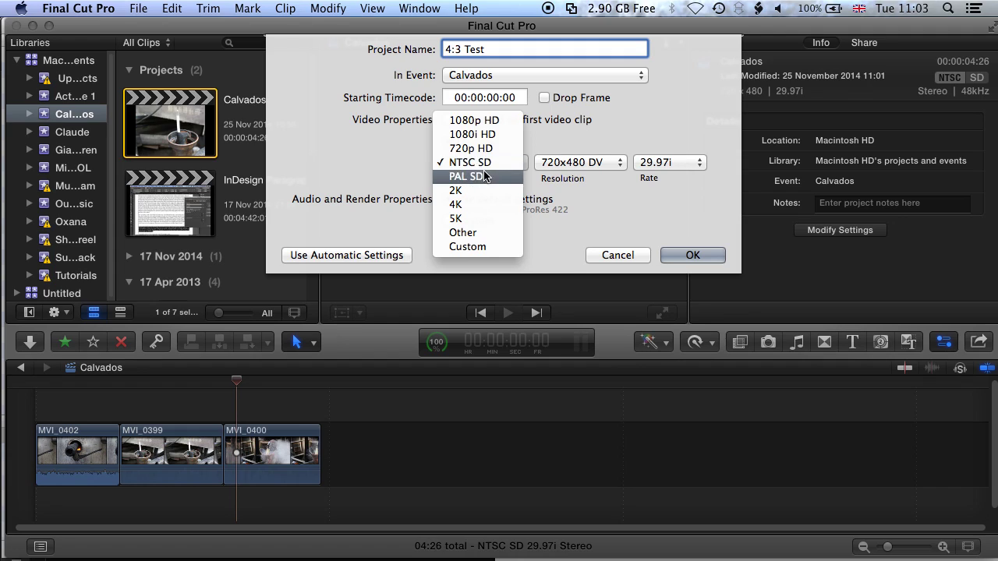
click(477, 163)
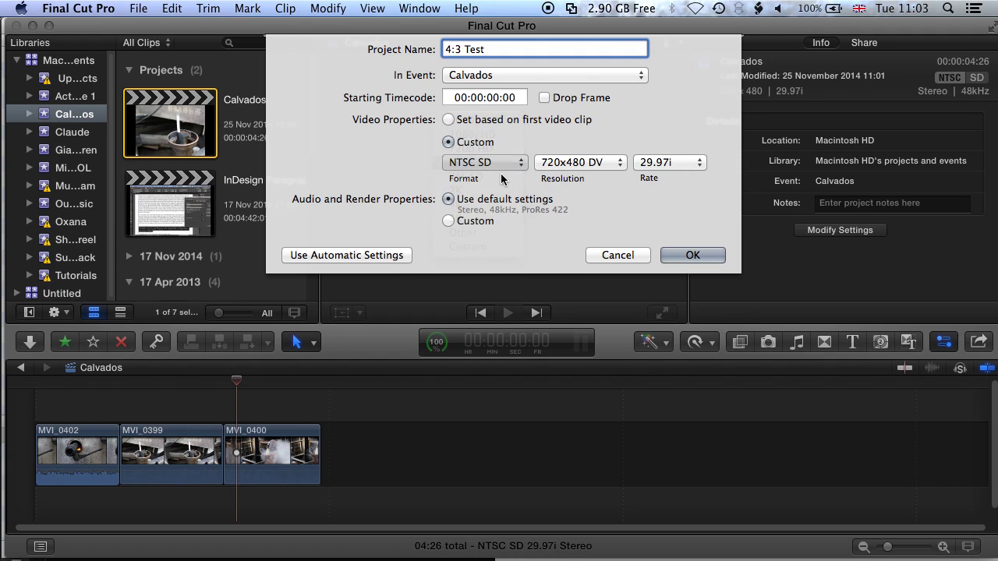
click(594, 165)
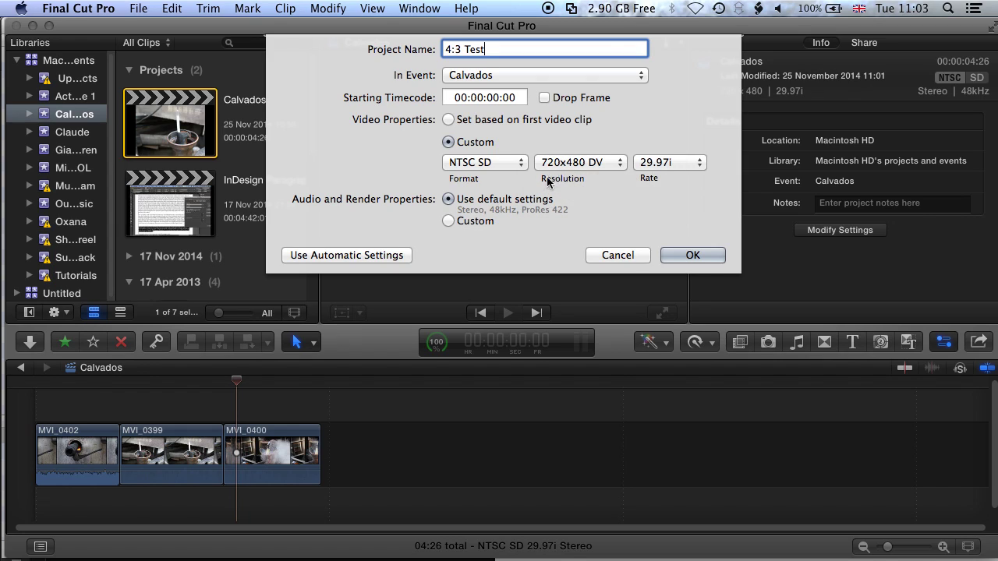
click(615, 164)
click(663, 167)
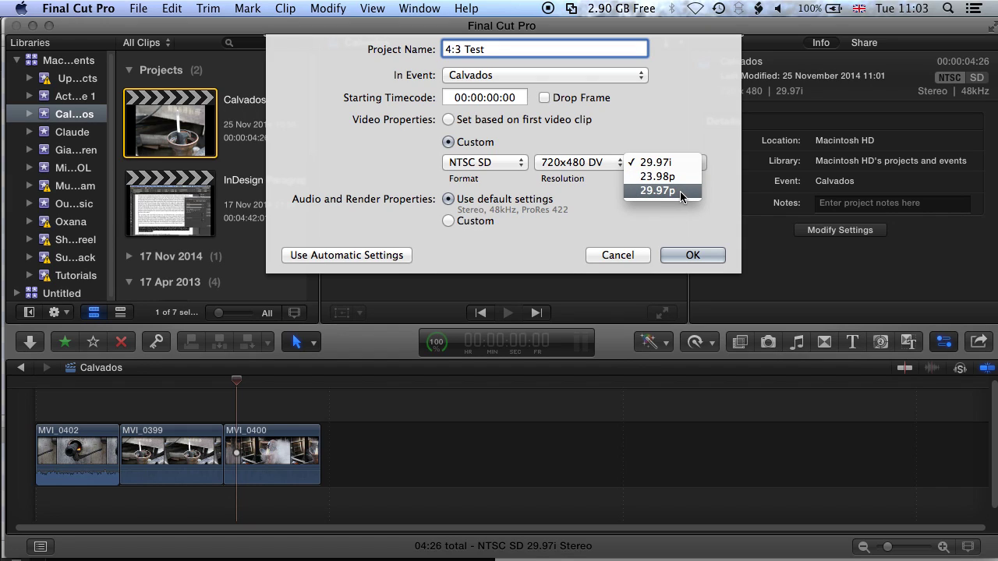
click(683, 192)
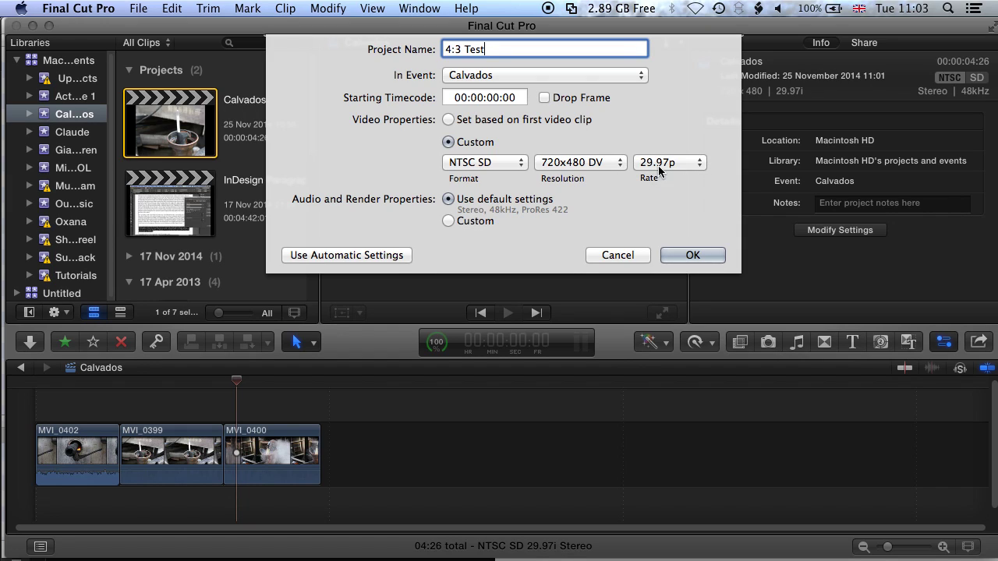
click(647, 164)
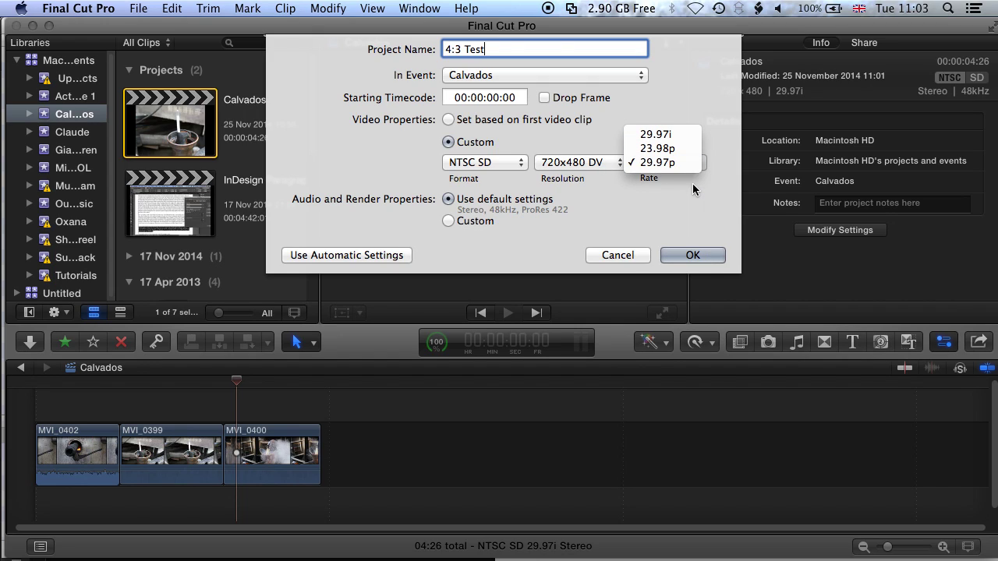
click(677, 204)
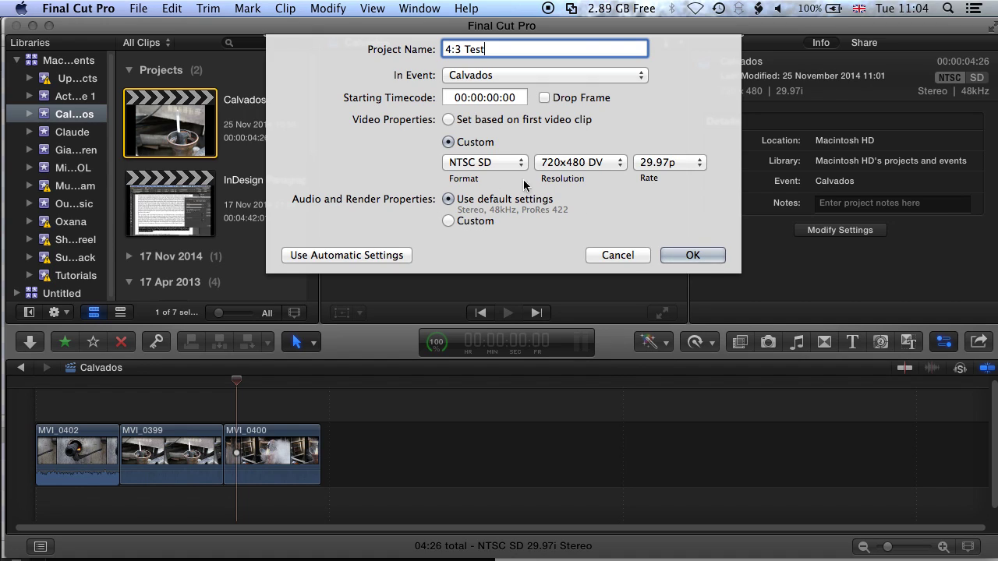
- Confirm the 4:3 Test project, then select it in the Browser to show 720×480 at 29.97p
click(691, 254)
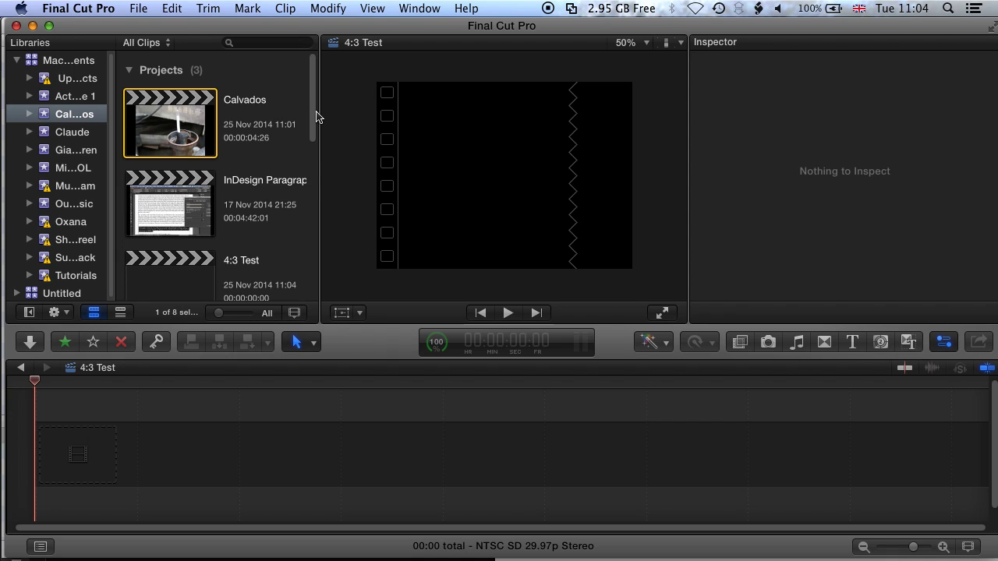
scroll(312, 131, down, 3)
click(194, 190)
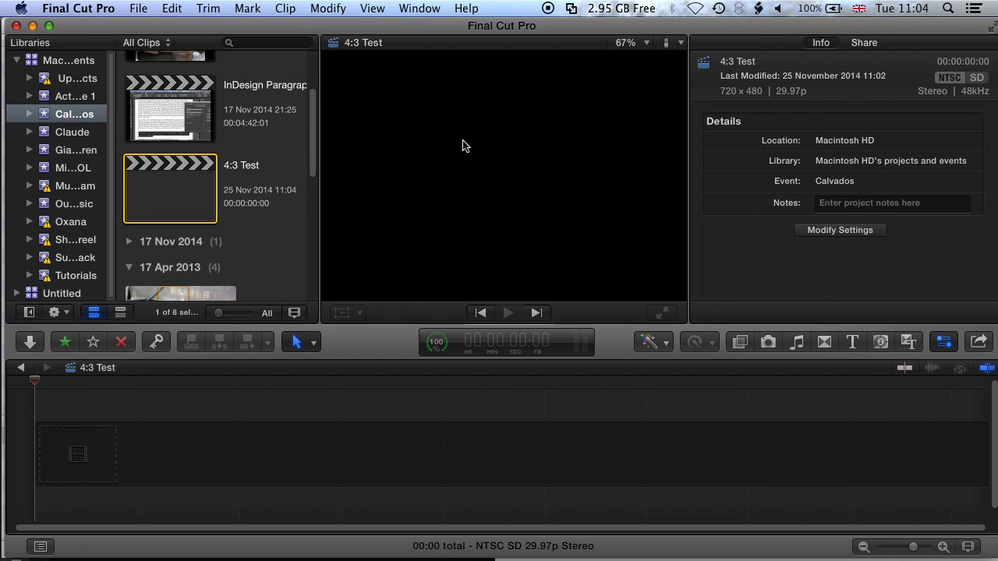